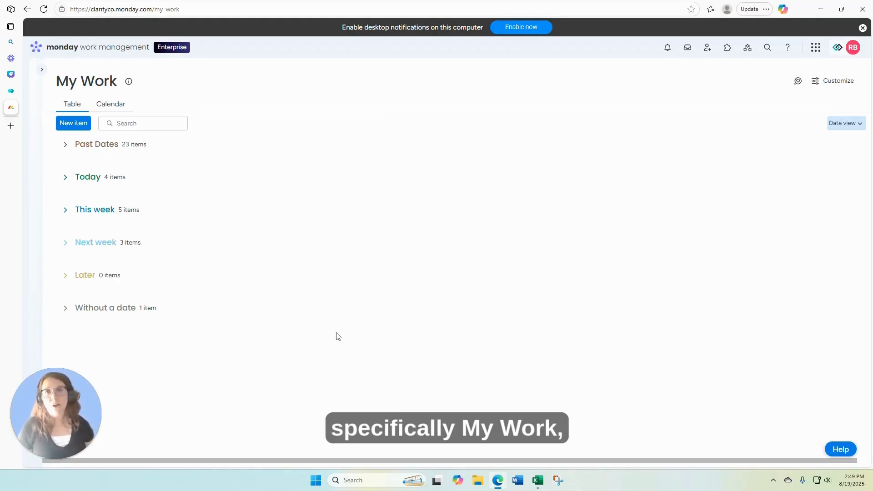
Expand the Today and Without a date groups in My Work to examine their items, assignees and columns
left_click(66, 178)
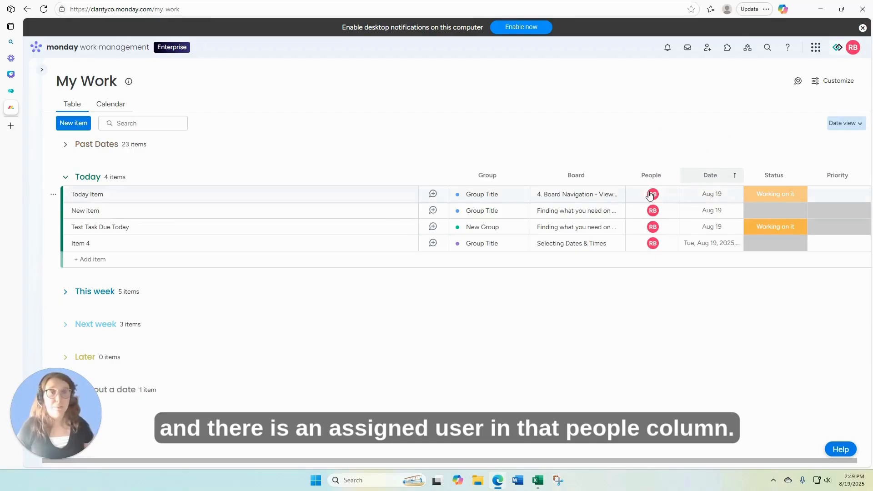
mouse_move(651, 194)
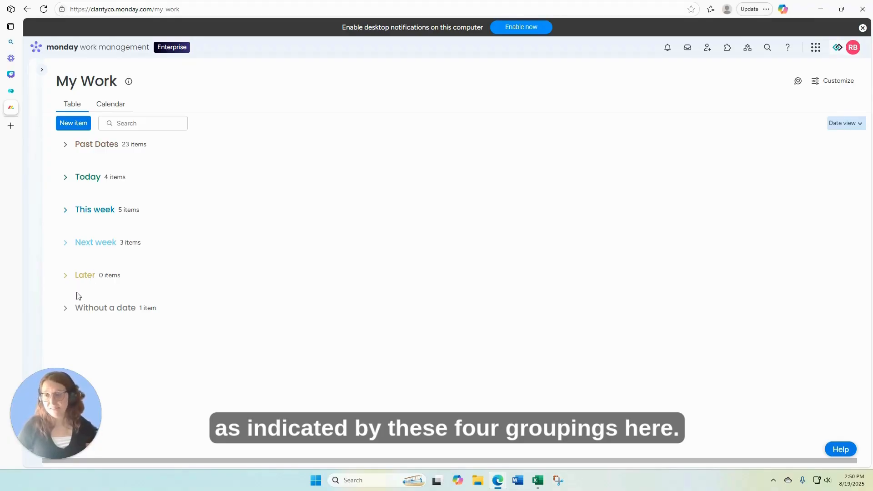
left_click(66, 310)
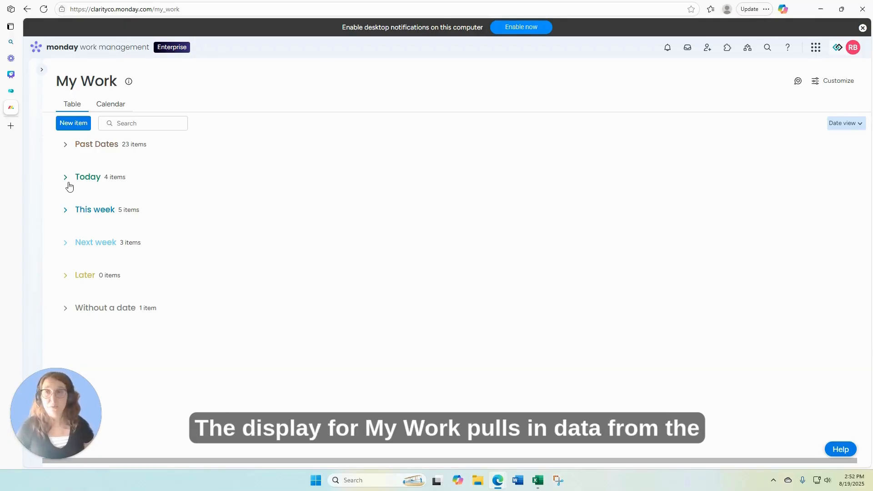
left_click(66, 178)
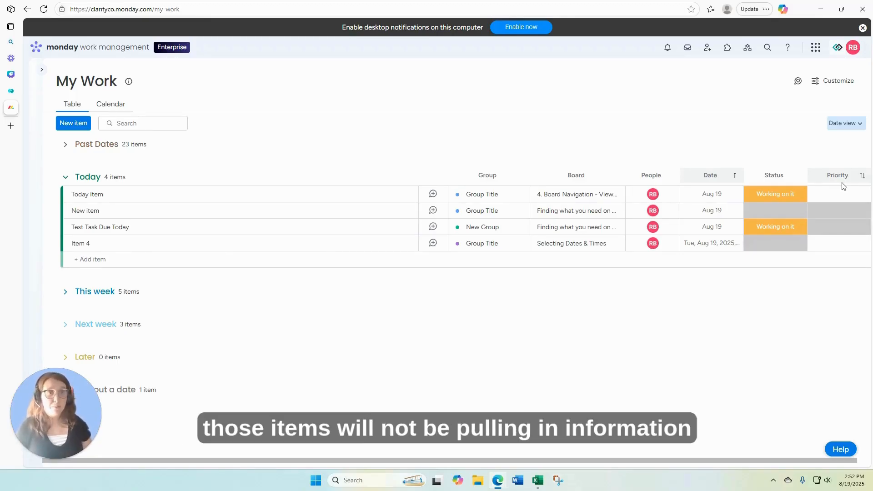
mouse_move(844, 198)
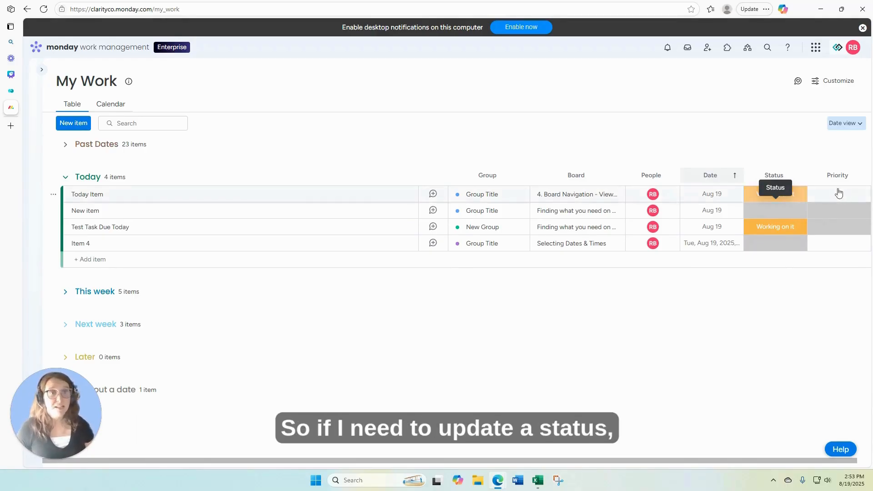
Set the status of "New item" in the Today group to Stuck and look at its date picker
left_click(785, 213)
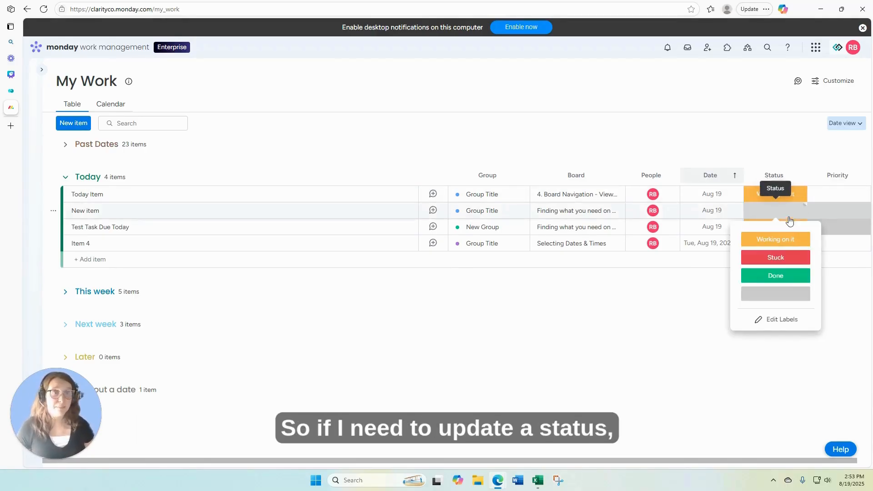
left_click(782, 258)
left_click(711, 211)
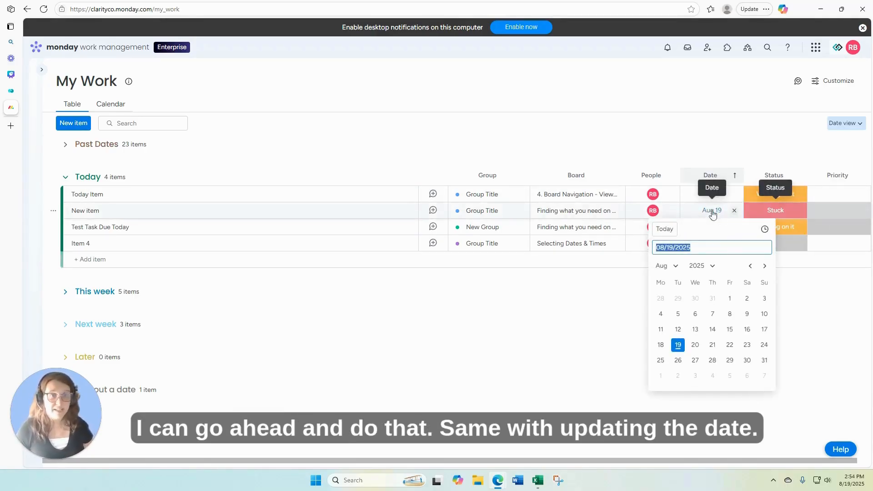
left_click(394, 306)
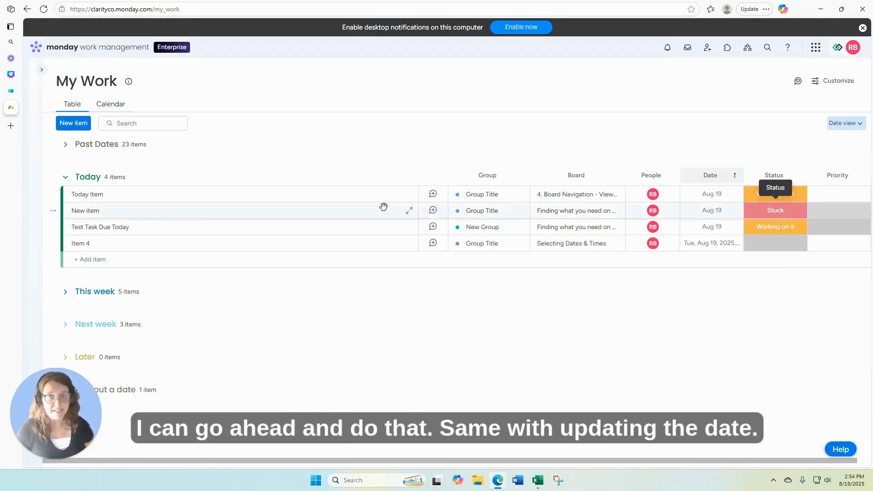
Open the details of "New item" and review its updates, files and activity log
left_click(409, 212)
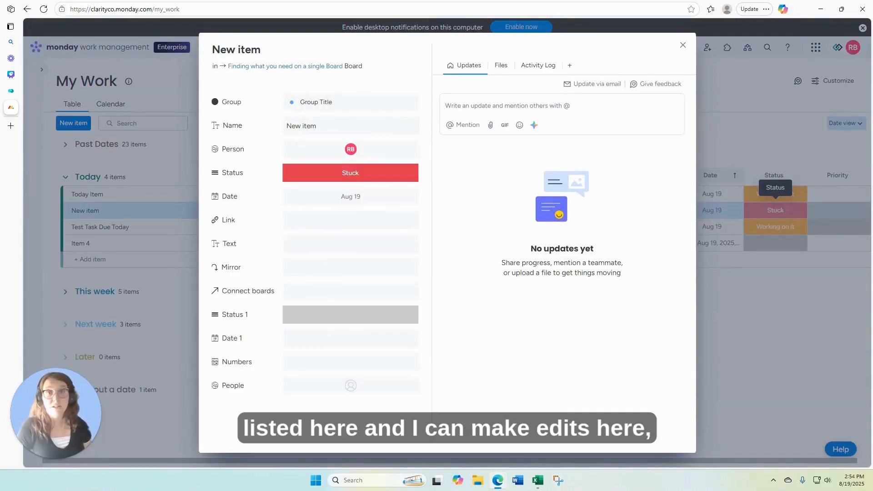
left_click(468, 105)
left_click(499, 67)
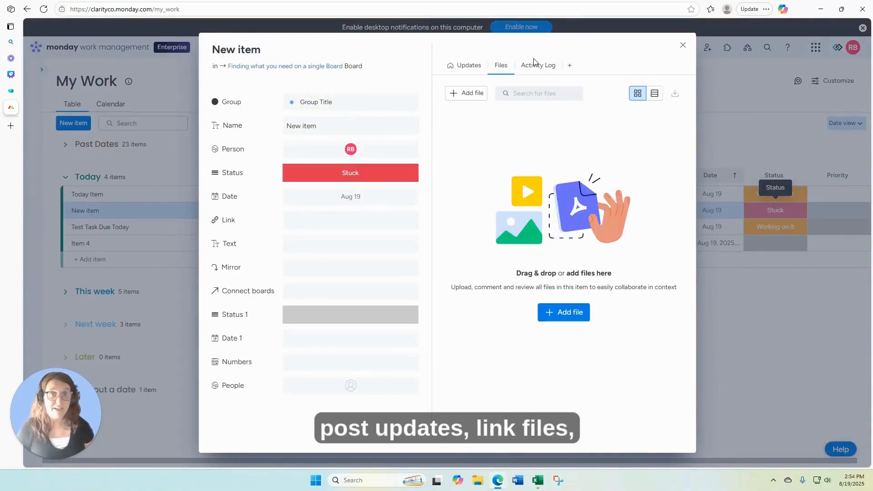
left_click(536, 66)
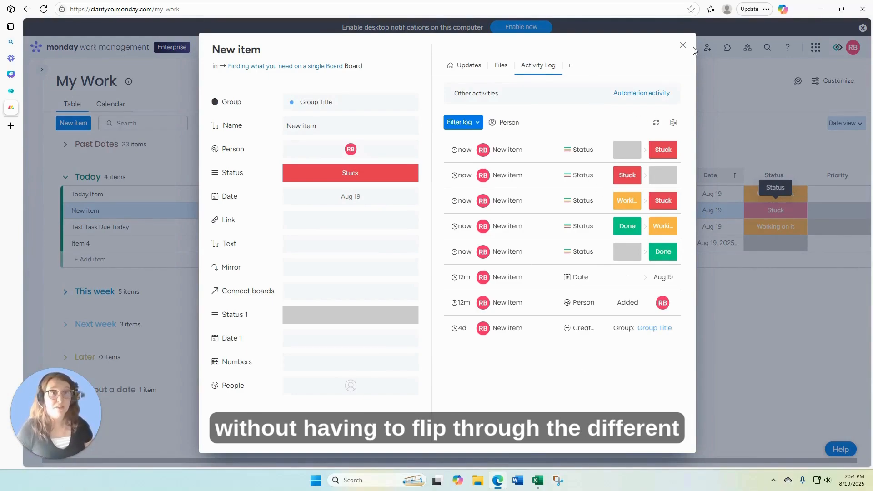
left_click(680, 46)
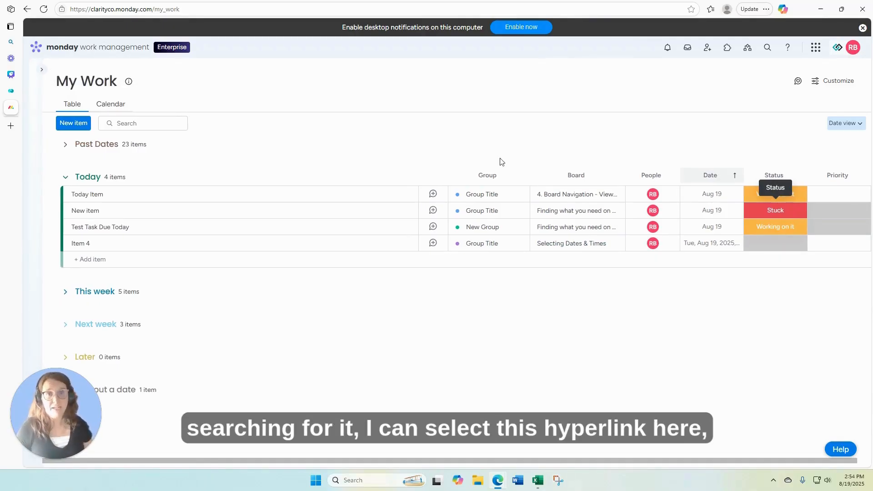
Go to the board holding "New item" through its board link, close the item details, and examine the subitem marker in My Work
left_click(571, 218)
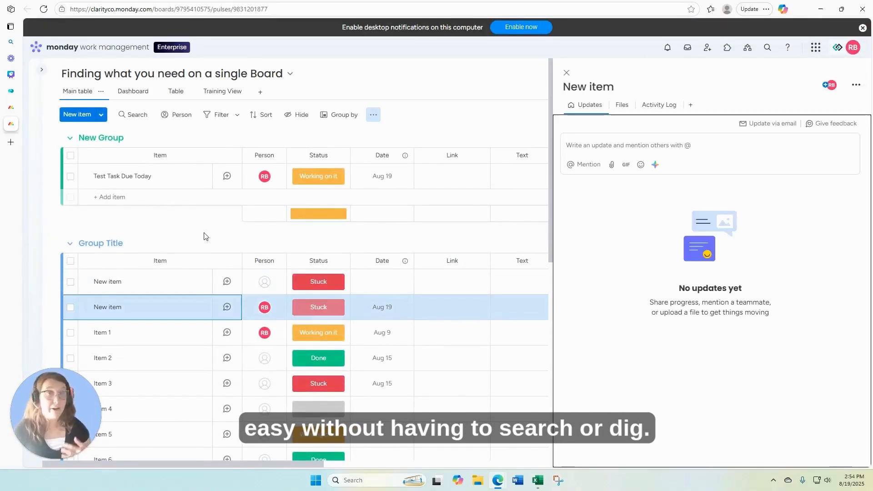
left_click(566, 72)
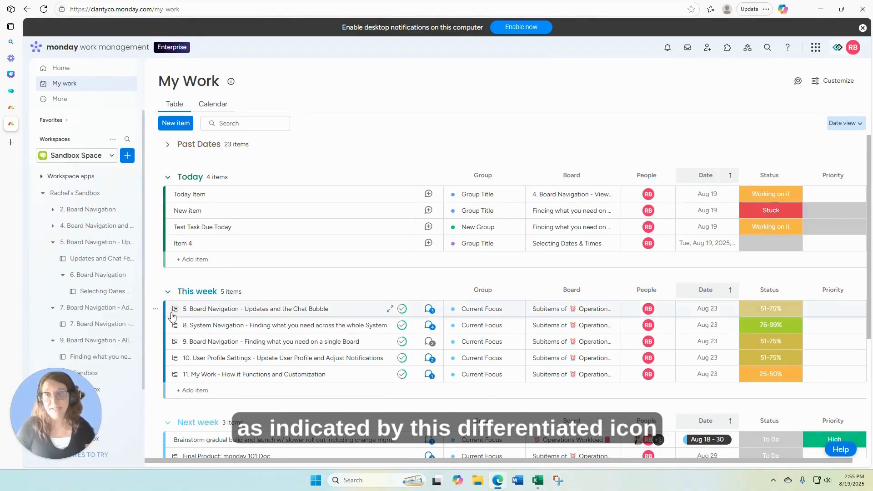
mouse_move(173, 313)
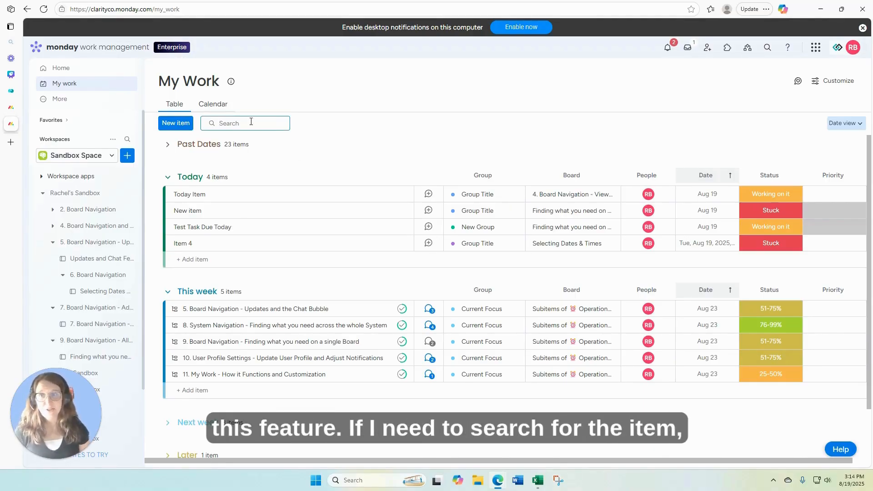
Search My Work for "item", and clear that to search for "aug 19" instead
type("item")
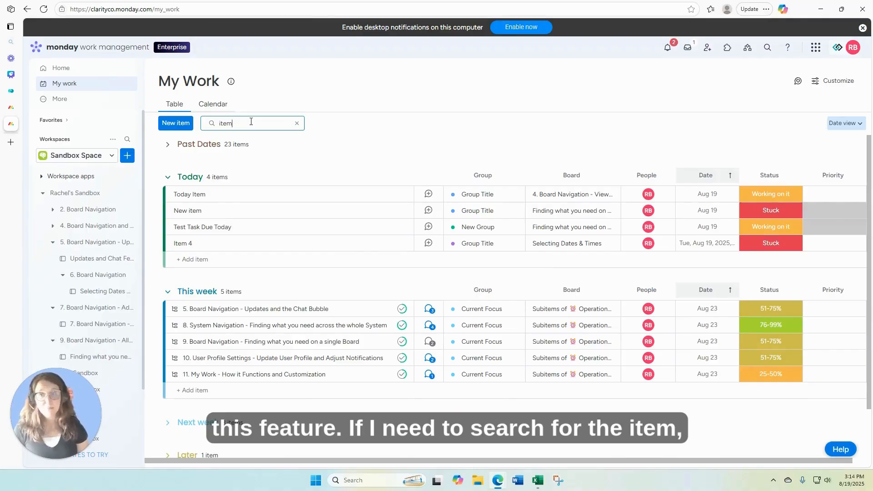
key("BackSpace")
key("BackSpace")
key("BackSpace")
key("BackSpace")
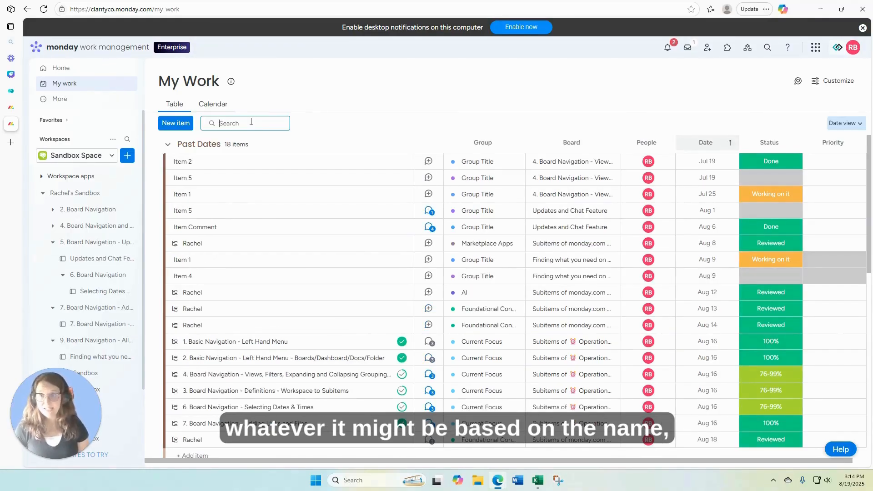
type("aug 19")
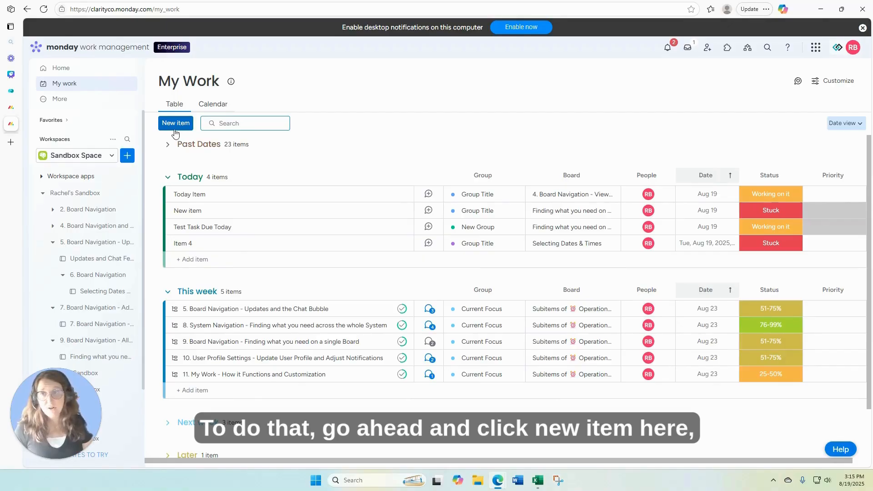
Start a new item named "Item Name" on the Selecting Dates & Times board
left_click(176, 123)
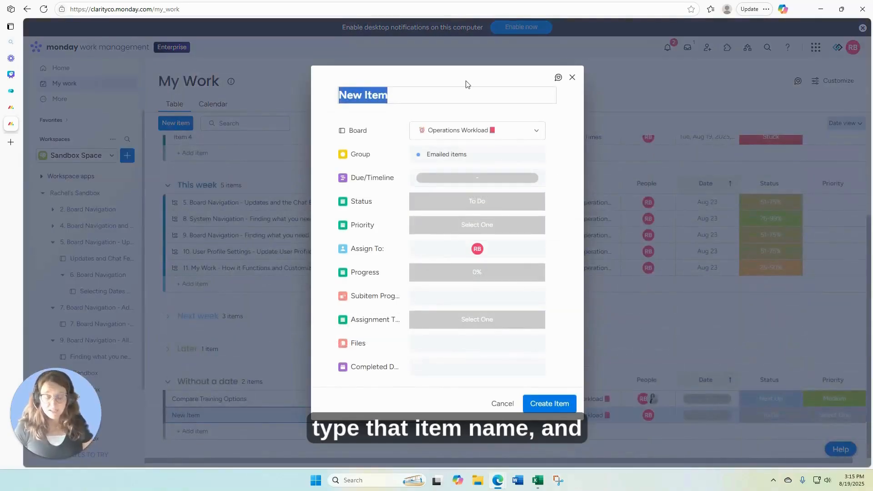
type("Item ")
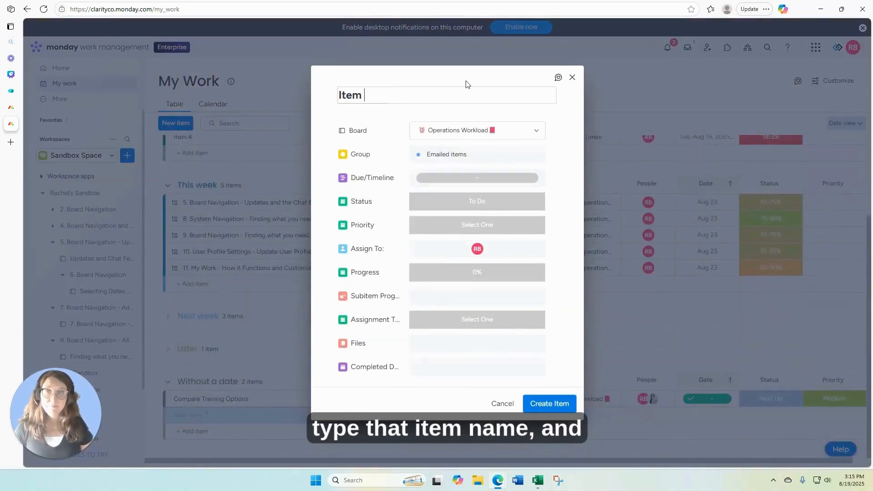
type("Nam")
key("BackSpace")
type("ame")
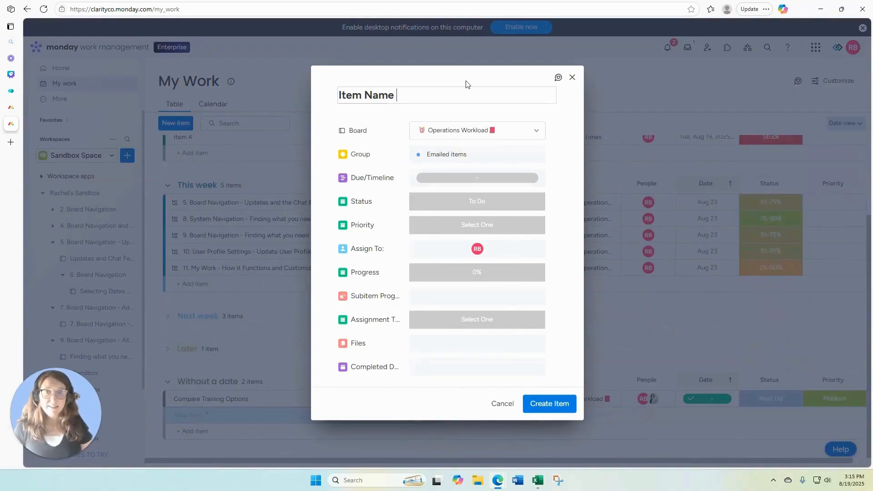
left_click(504, 131)
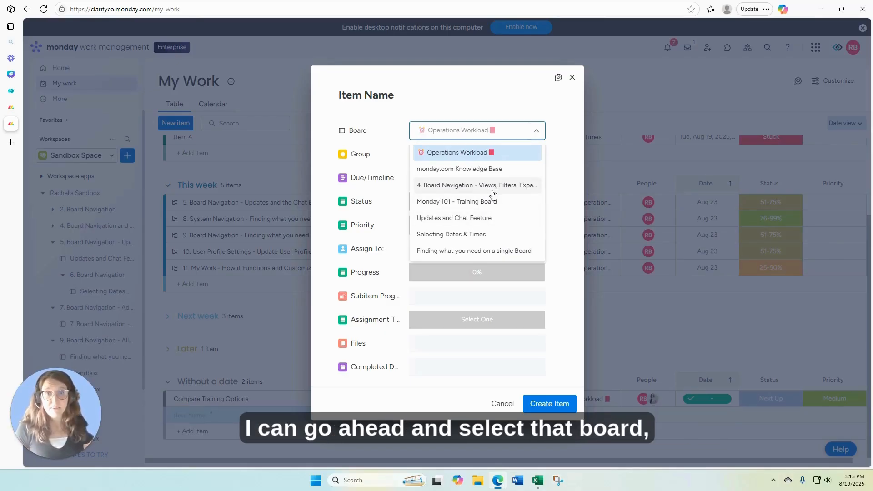
left_click(500, 235)
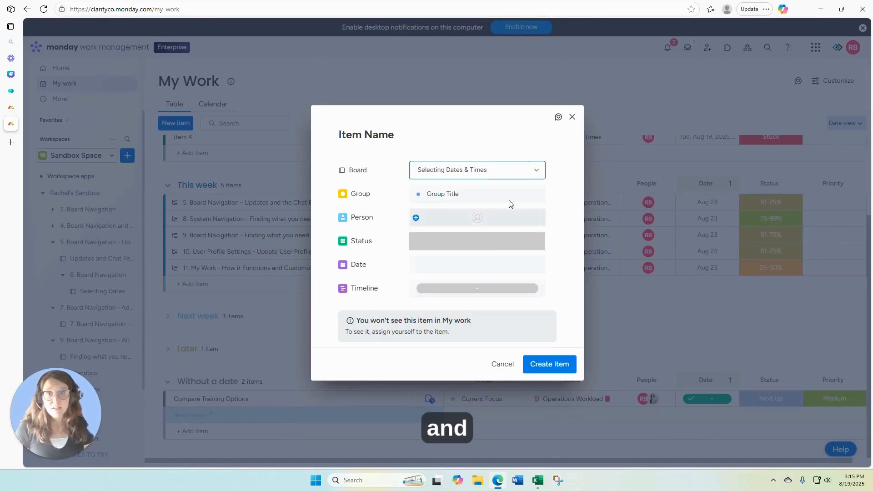
Assign the new item to yourself, set its status to Working on it and its date to August 27, 2025, 9:00 AM, and create it
left_click(474, 225)
left_click(464, 286)
left_click(471, 259)
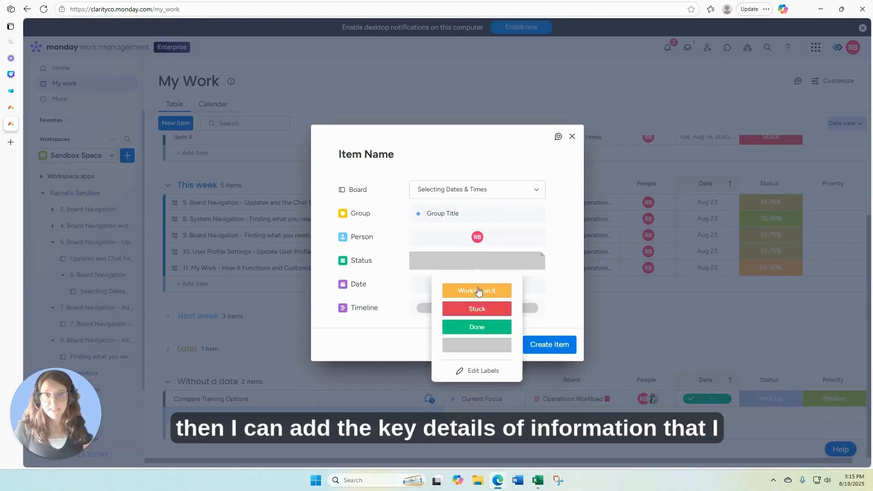
left_click(478, 291)
left_click(482, 284)
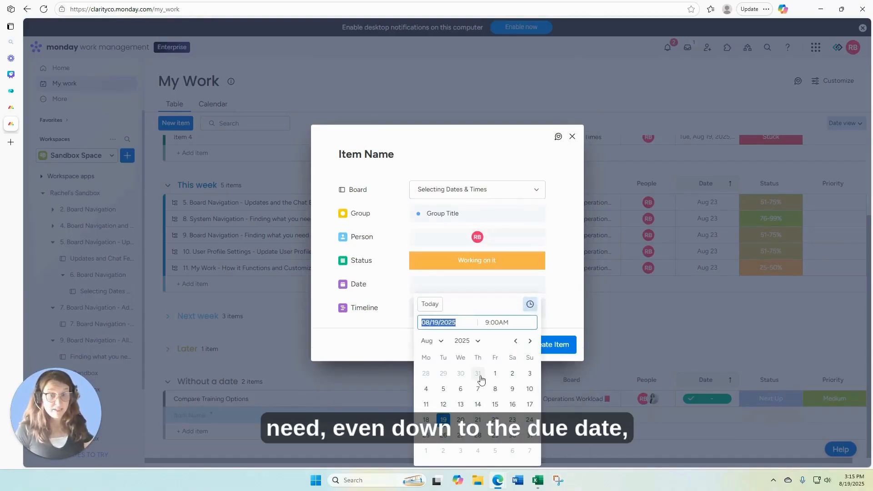
left_click(458, 436)
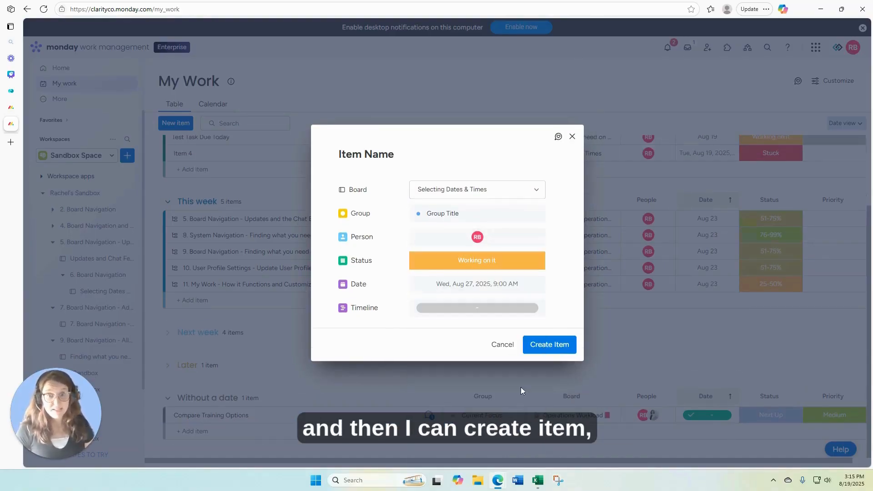
left_click(550, 350)
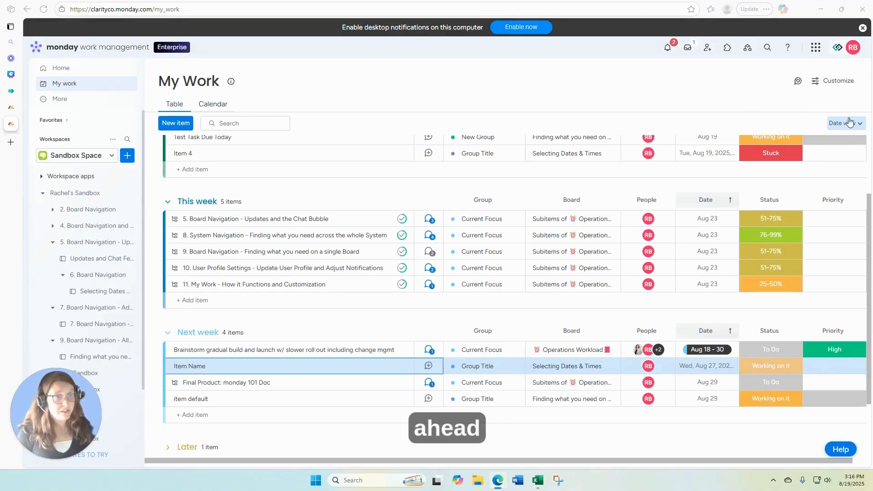
Search by first name for a colleague in the People setting of the My Work customization
left_click(846, 86)
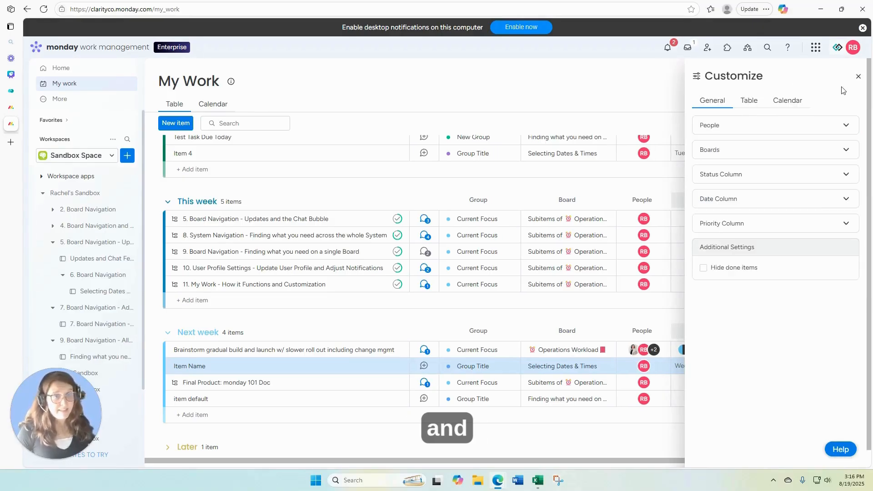
left_click(761, 129)
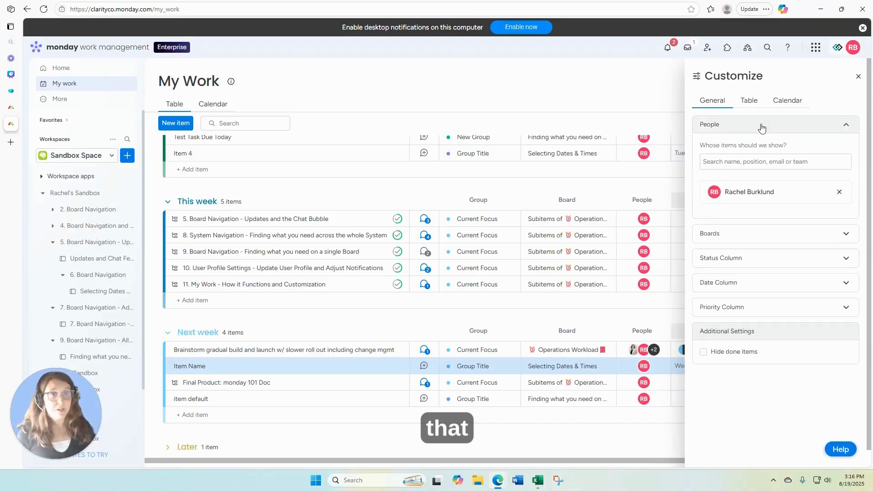
left_click(770, 163)
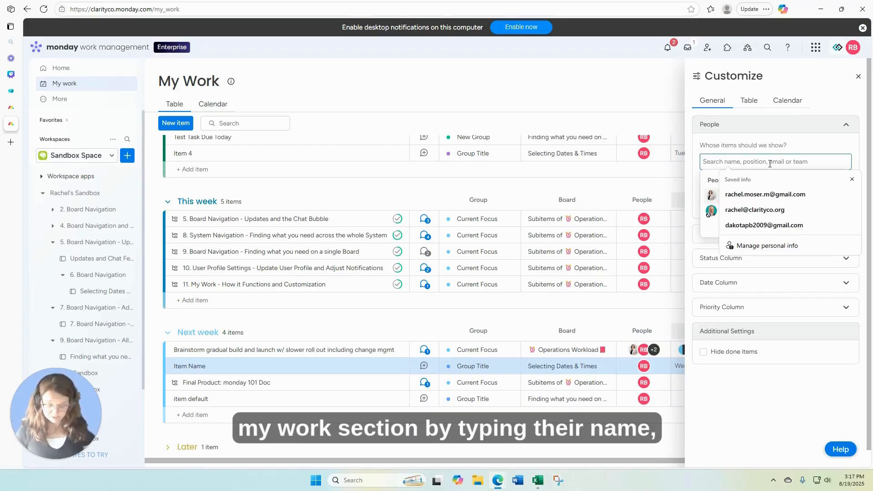
type("tony")
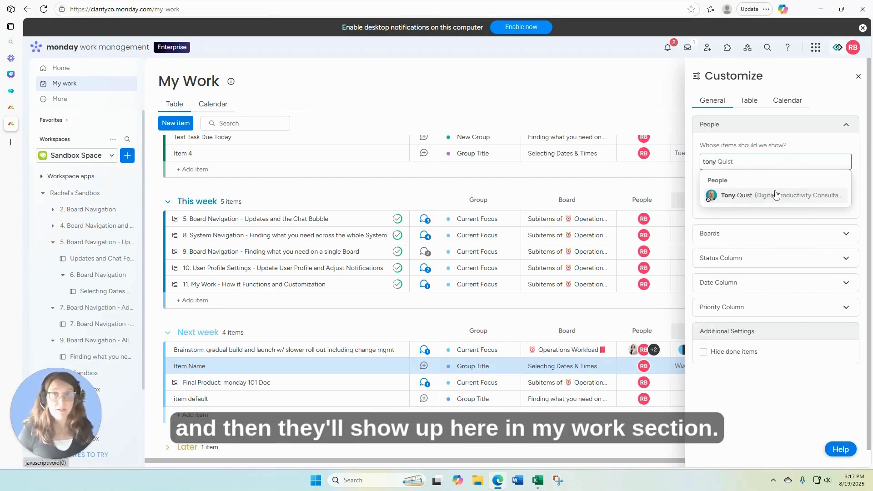
left_click(775, 195)
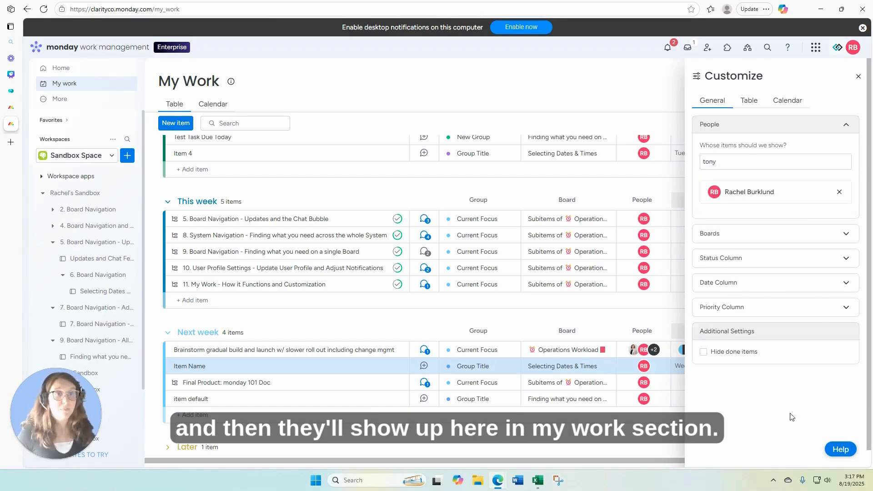
Try hiding the monday.com Knowledge Base board from My Work in the Boards customization
scroll(729, 219, "down", 1)
left_click(729, 215)
scroll(818, 223, "down", 3)
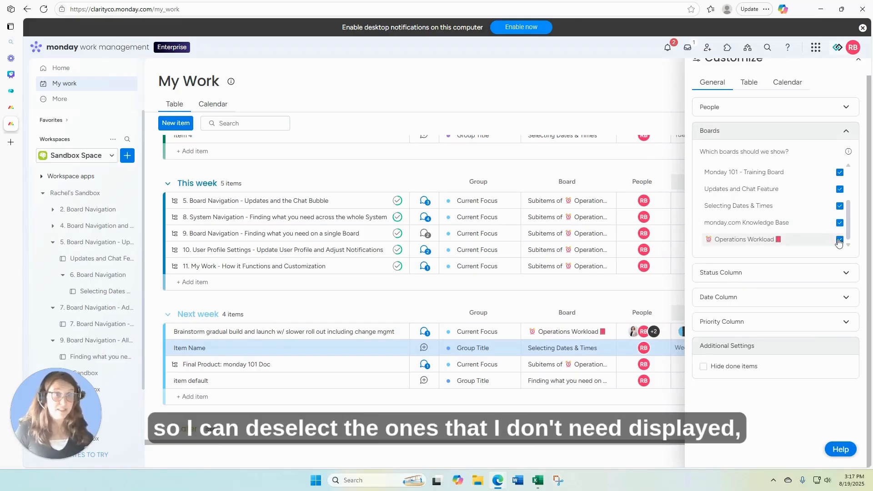
left_click(839, 222)
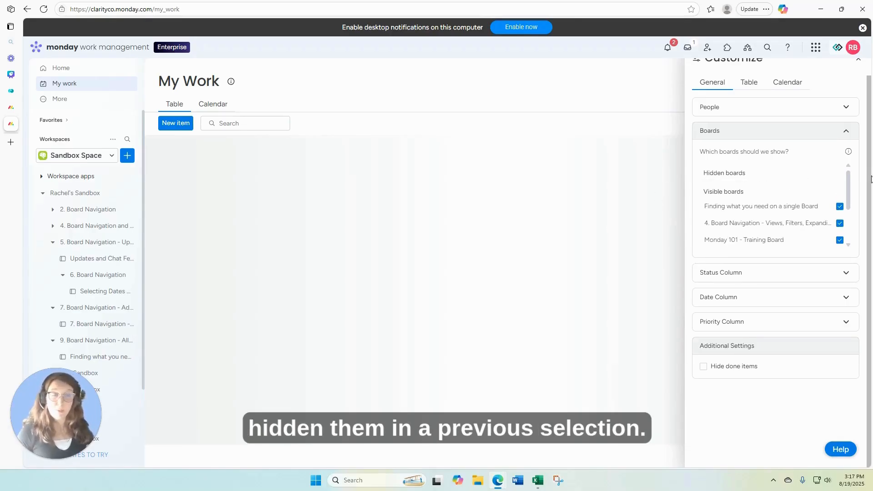
Set the status column shown for the Operations Workload board to Assignment Type in the My Work customization
left_click(789, 274)
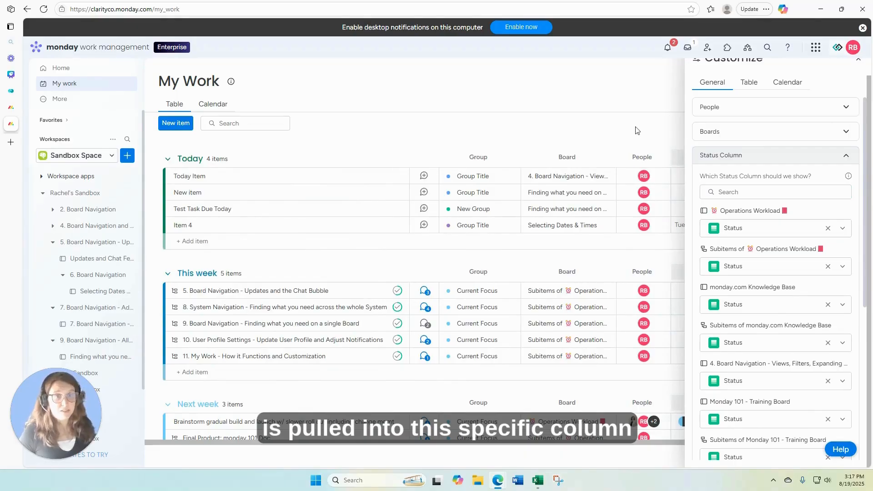
scroll(869, 64, "up", 1)
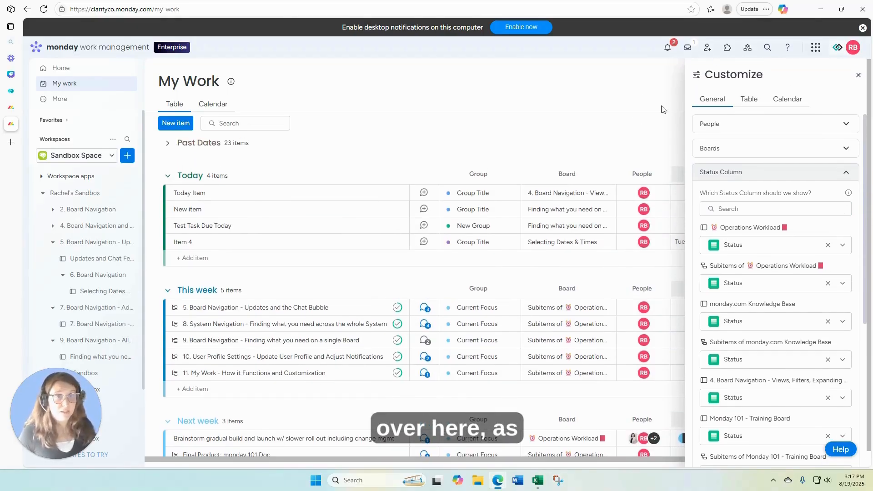
left_click(857, 76)
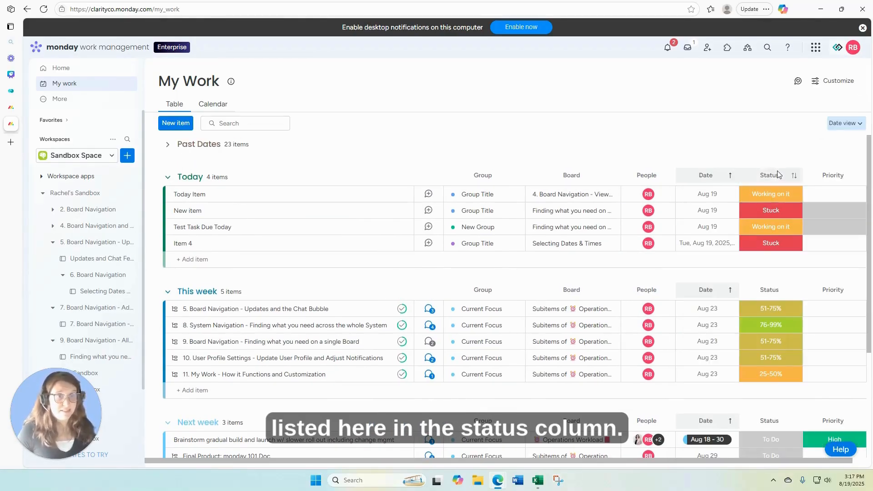
left_click(824, 83)
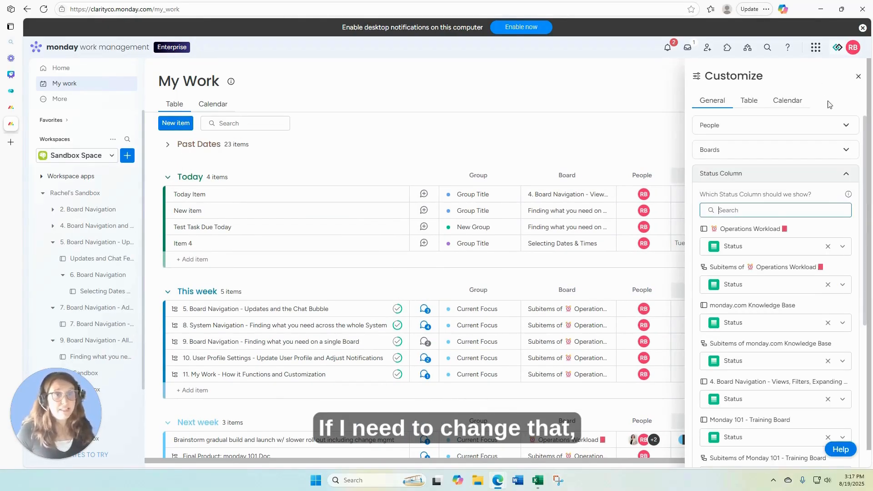
left_click(764, 251)
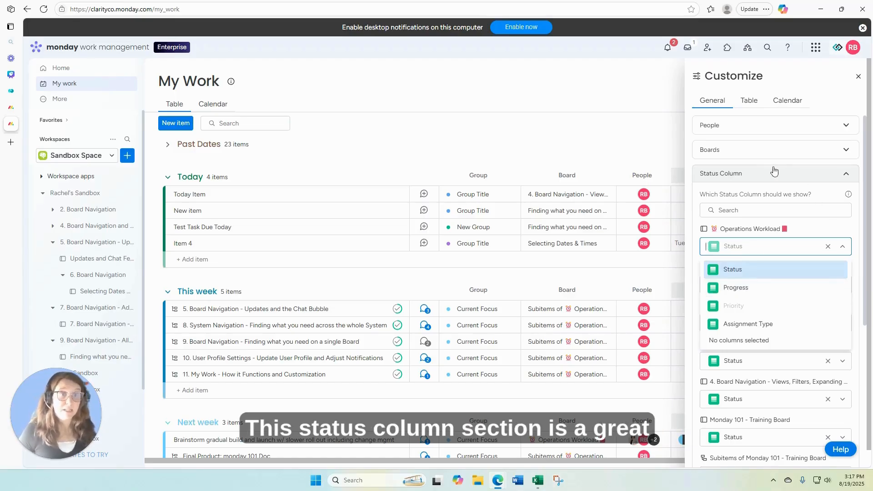
left_click(789, 323)
Review which date and priority columns each board feeds into My Work in the Date Column and Priority Column customization
scroll(795, 313, "down", 6)
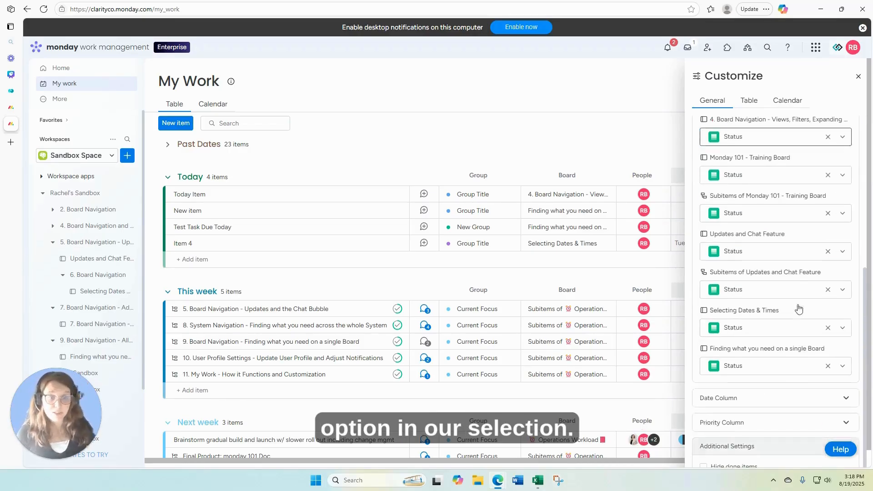
left_click(768, 404)
left_click(763, 196)
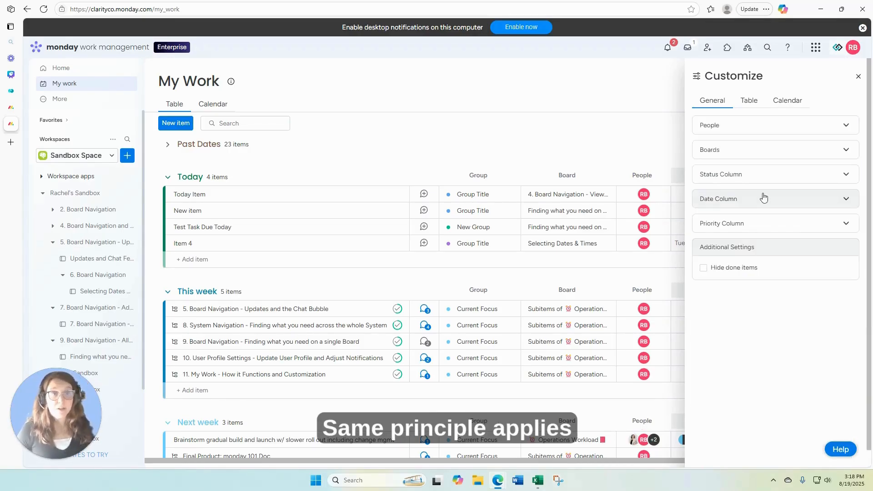
left_click(762, 225)
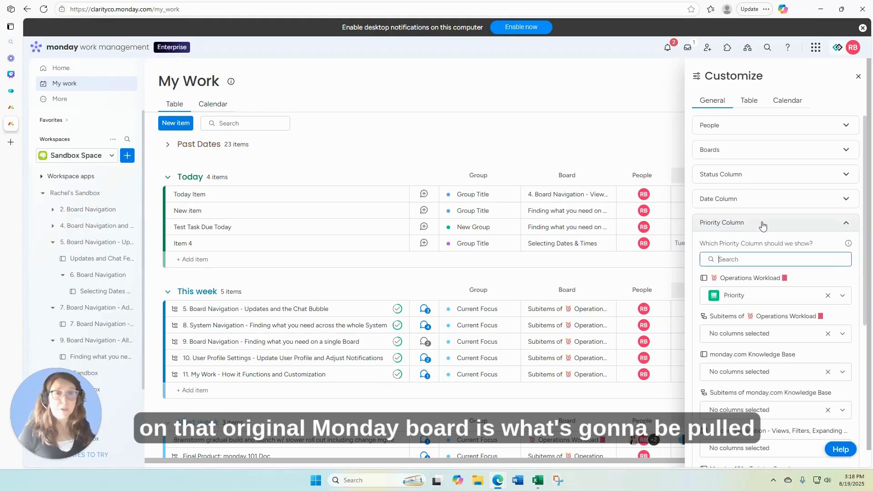
left_click(858, 76)
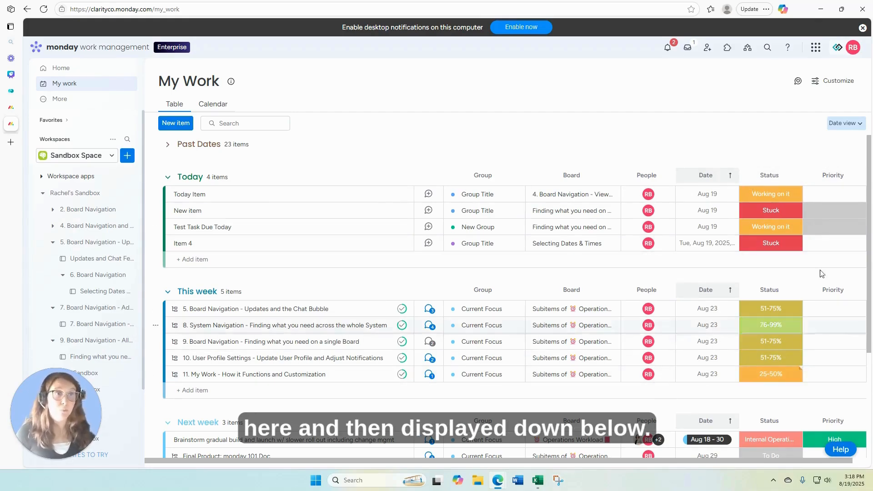
left_click(836, 81)
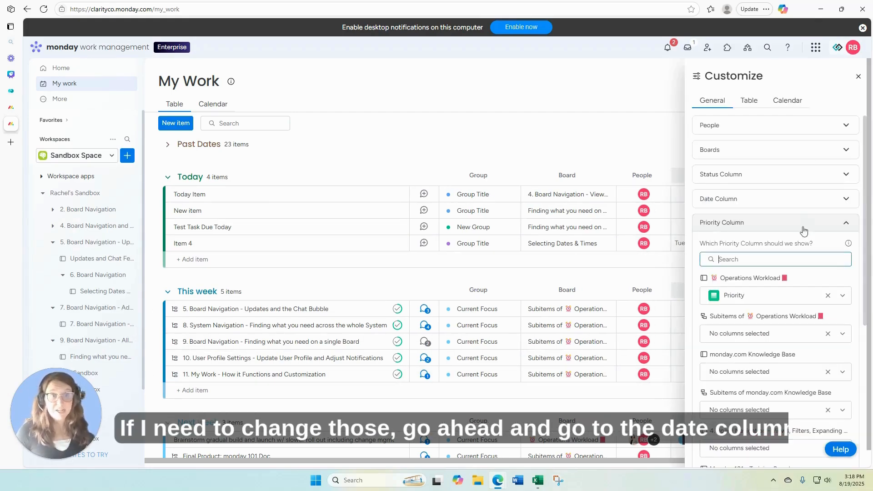
left_click(778, 201)
left_click(771, 313)
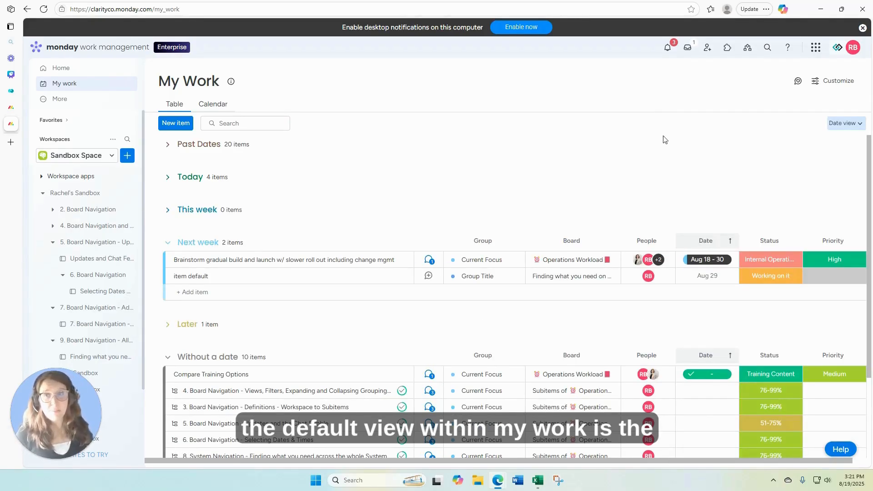
Collapse the Next week, Later and Without a date groups in the My Work table
left_click(168, 244)
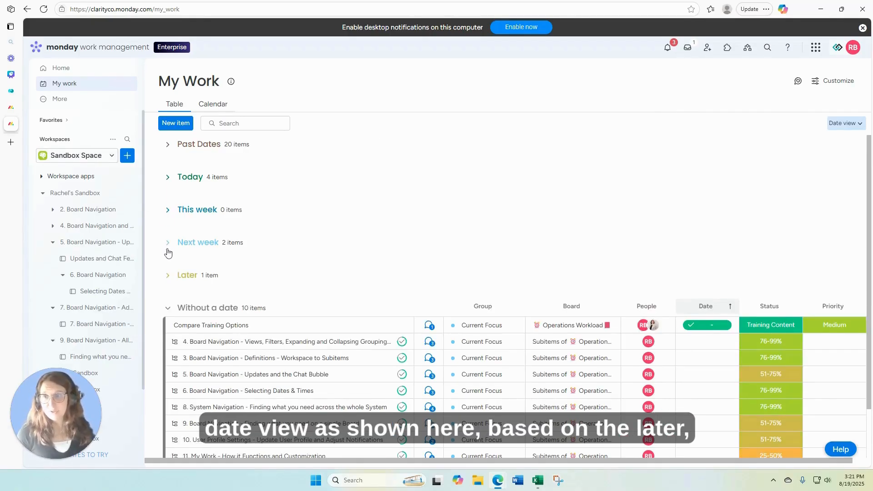
left_click(168, 275)
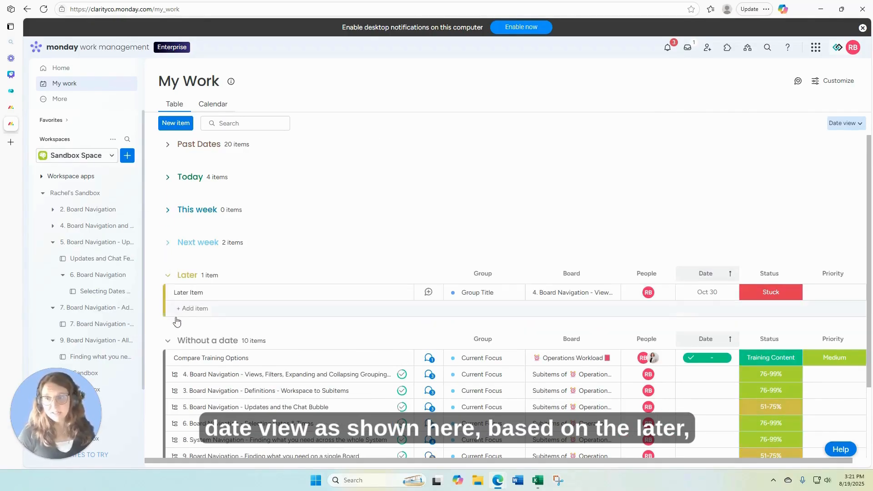
left_click(168, 275)
left_click(166, 308)
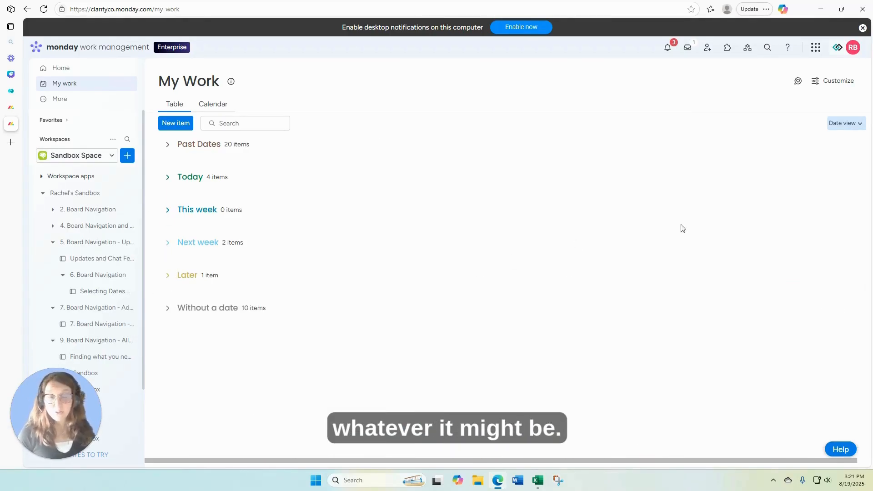
Look at the My Work items in Status view, Priority view and Board view in turn
left_click(856, 130)
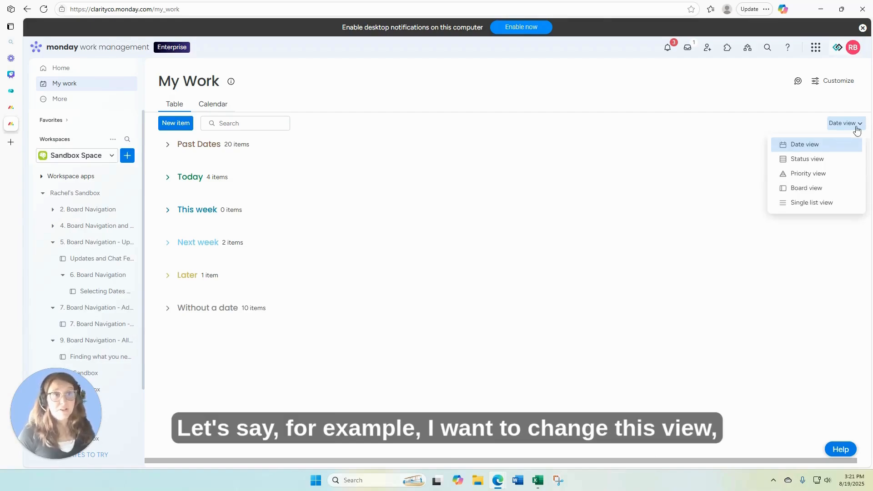
left_click(782, 162)
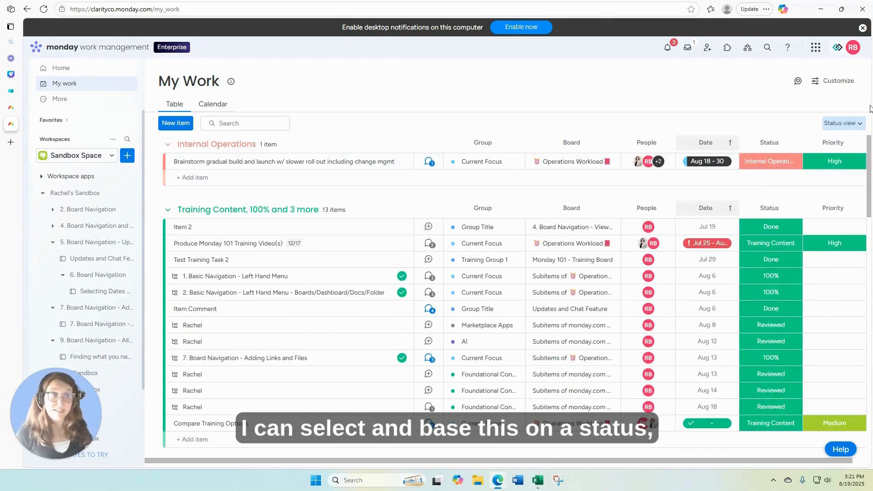
left_click(845, 127)
left_click(818, 176)
left_click(848, 129)
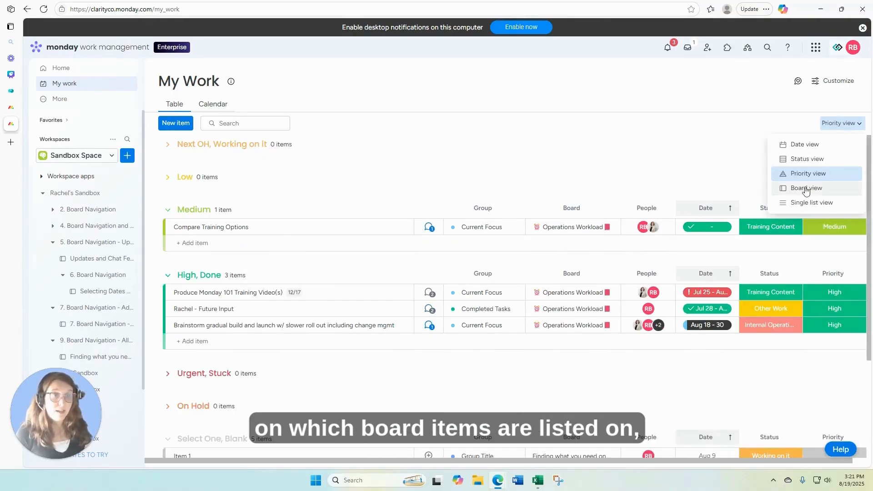
left_click(804, 191)
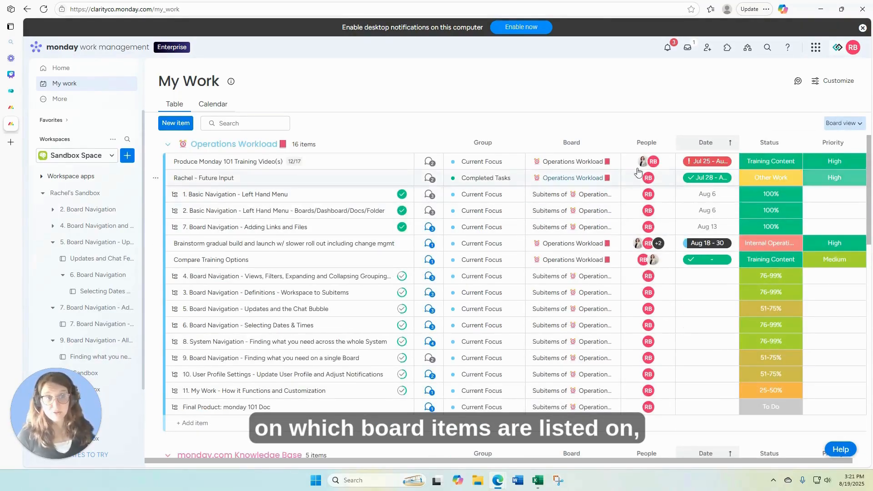
Switch the My Work table to Single list view and expand the All items group
left_click(843, 124)
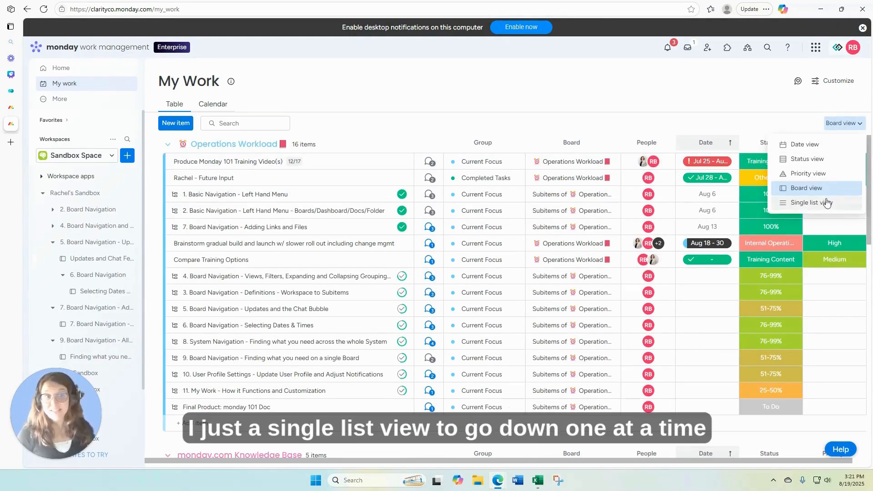
left_click(827, 202)
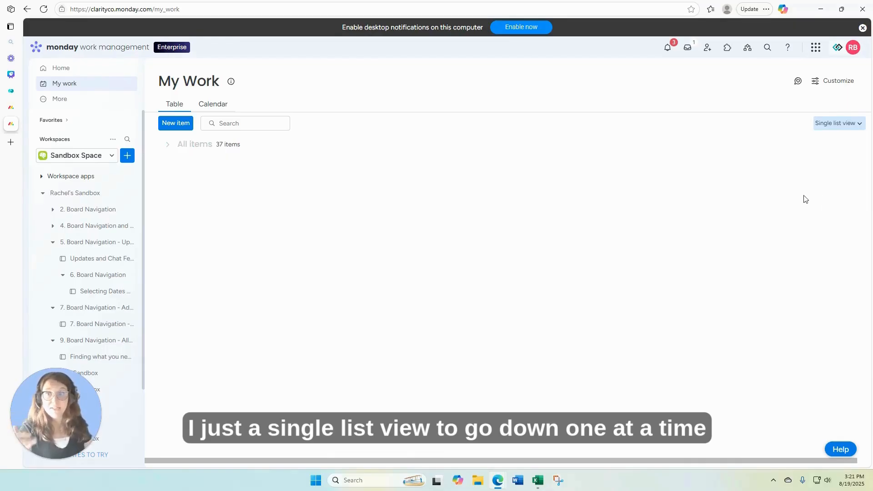
left_click(168, 146)
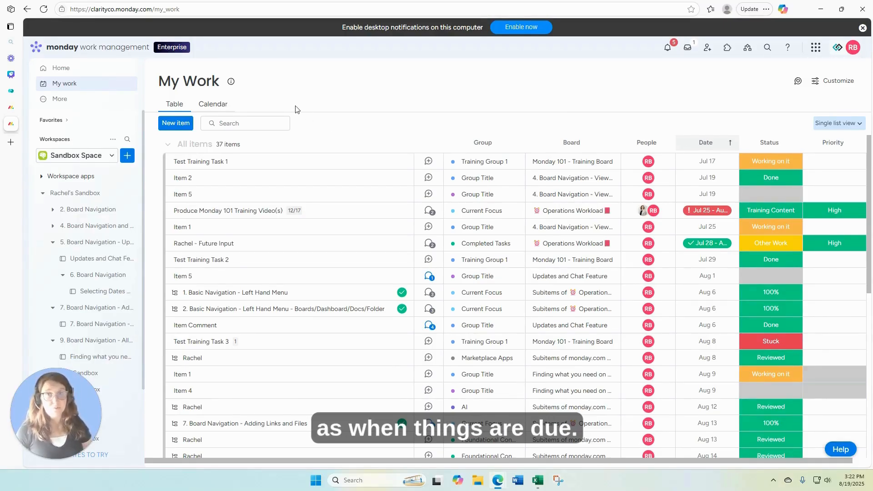
View My Work as a calendar, and examine the item actions and apps available for Test Training Task 1 in the table
left_click(210, 107)
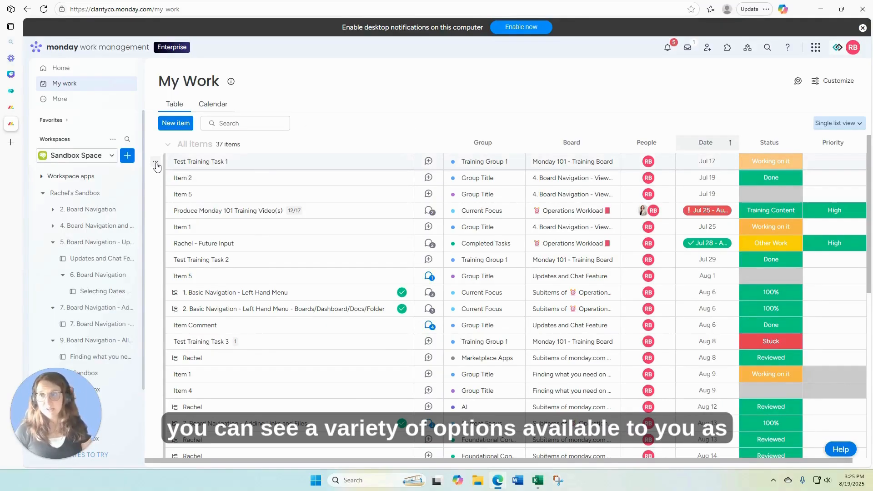
left_click(156, 165)
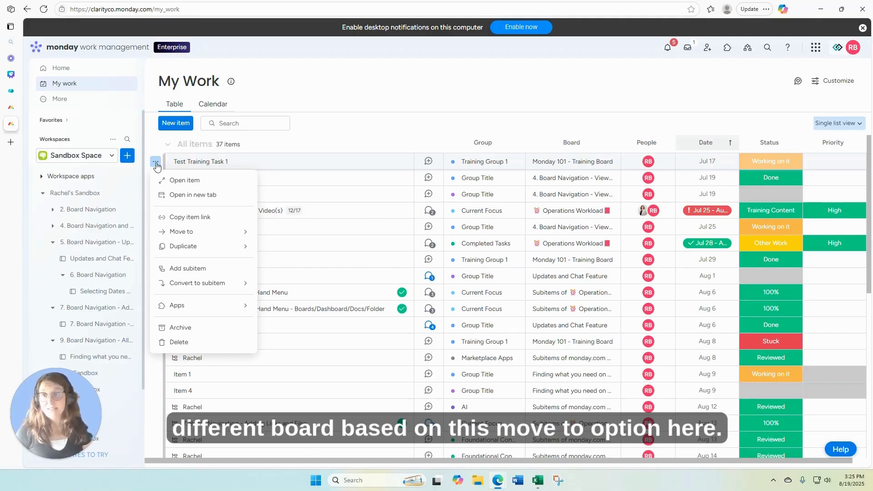
mouse_move(172, 230)
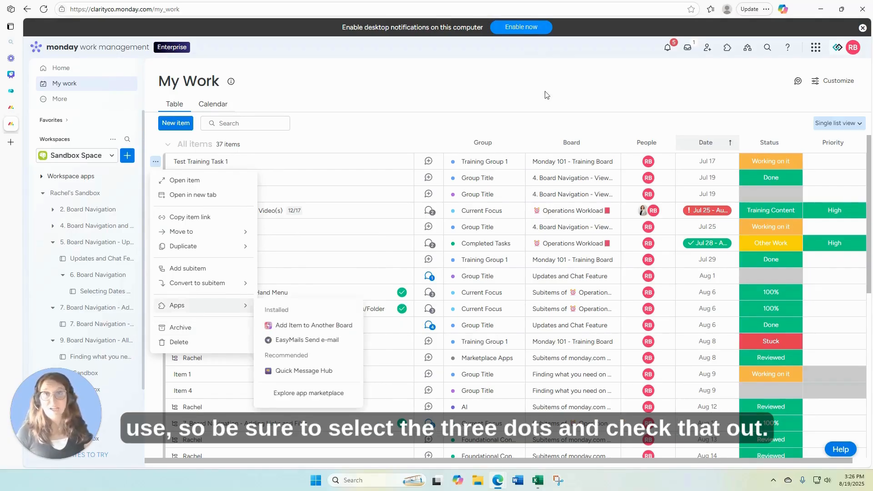
left_click(553, 80)
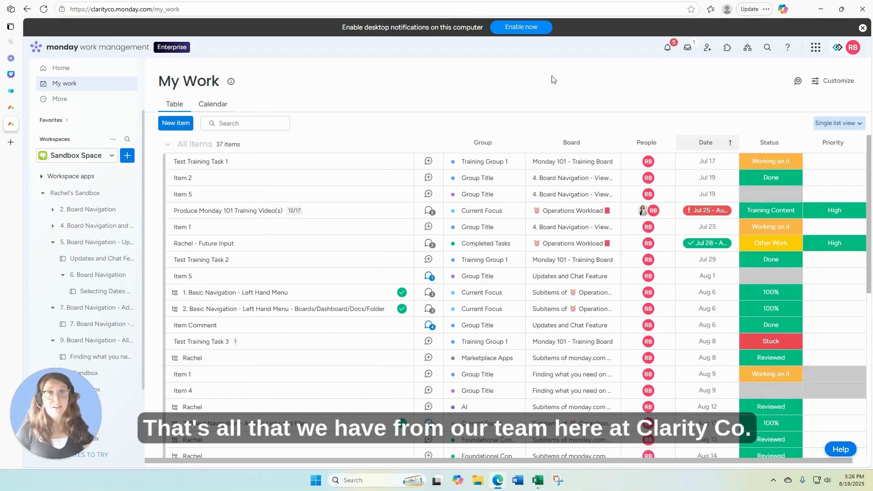